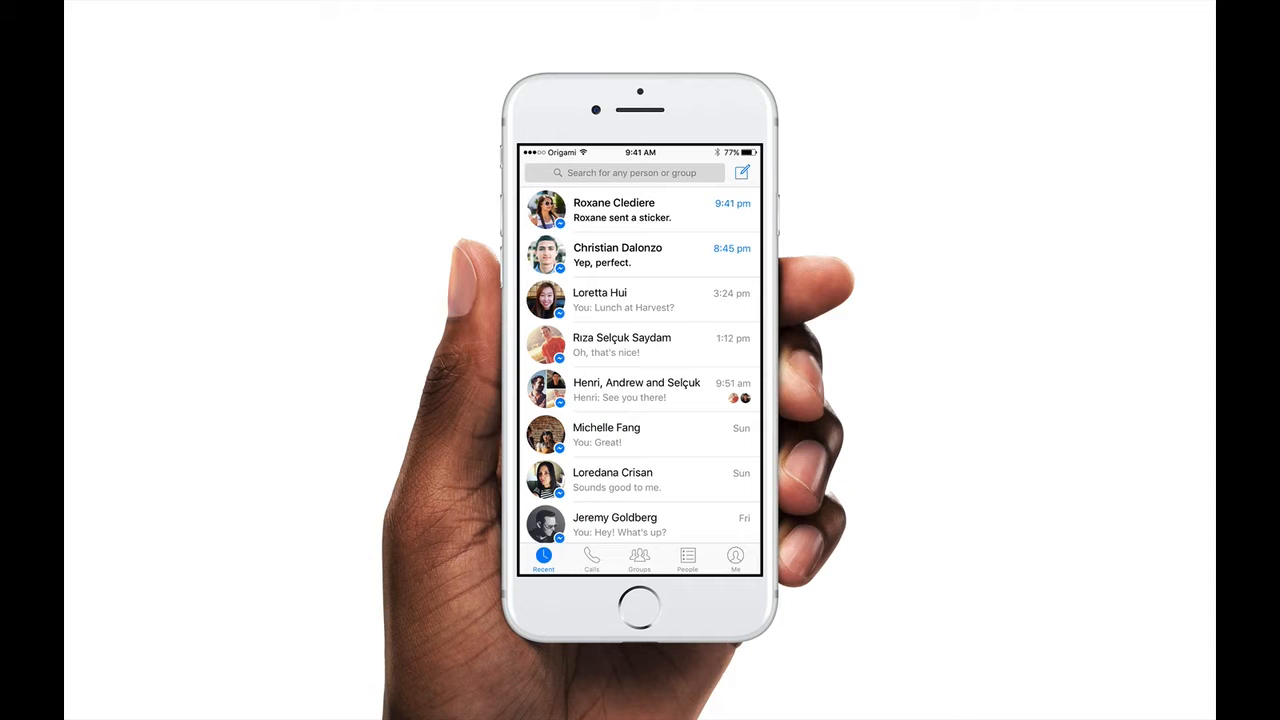
drag(667, 412, 702, 377)
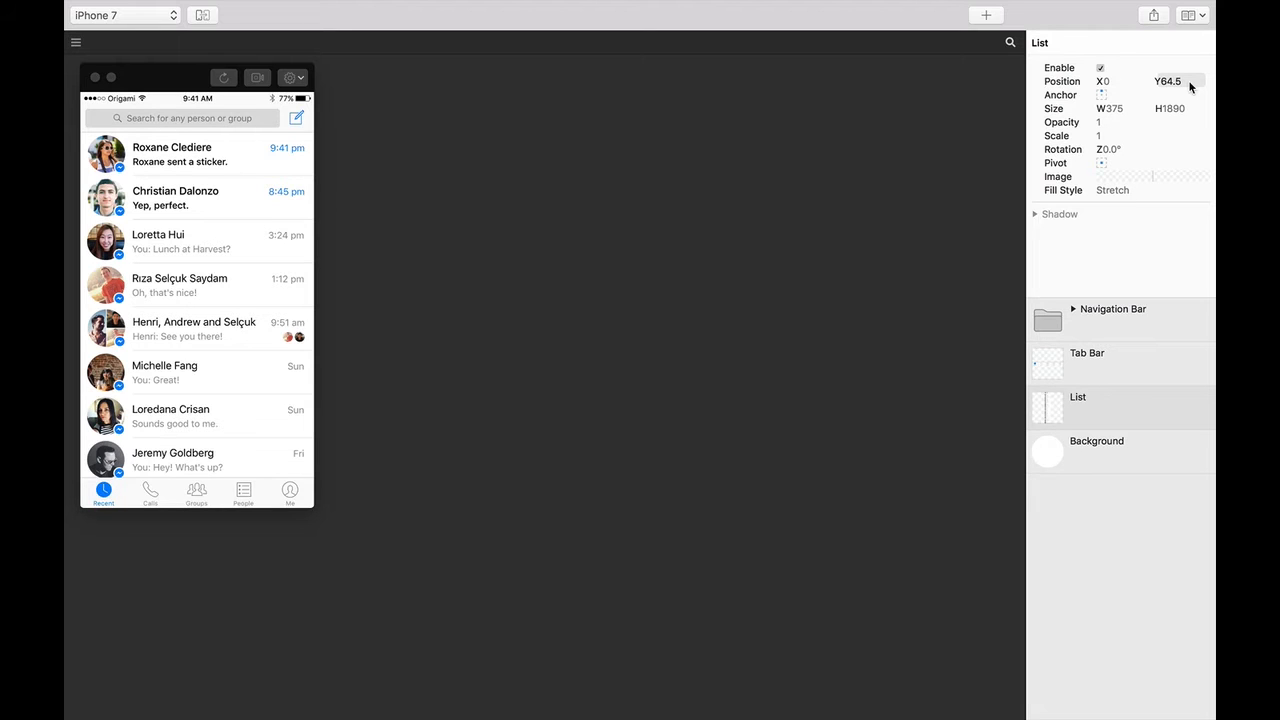
Add a Scroll Y interaction to the List layer and try scrolling the list in the preview.
click(1176, 397)
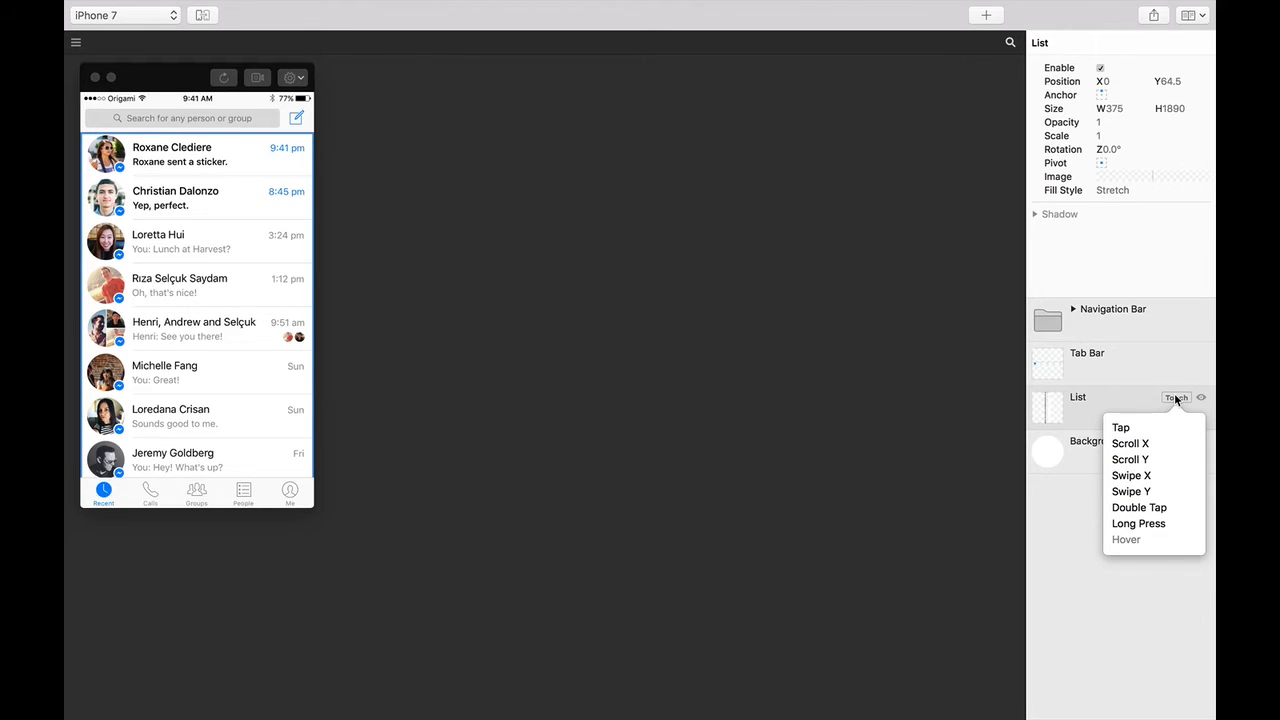
click(1166, 460)
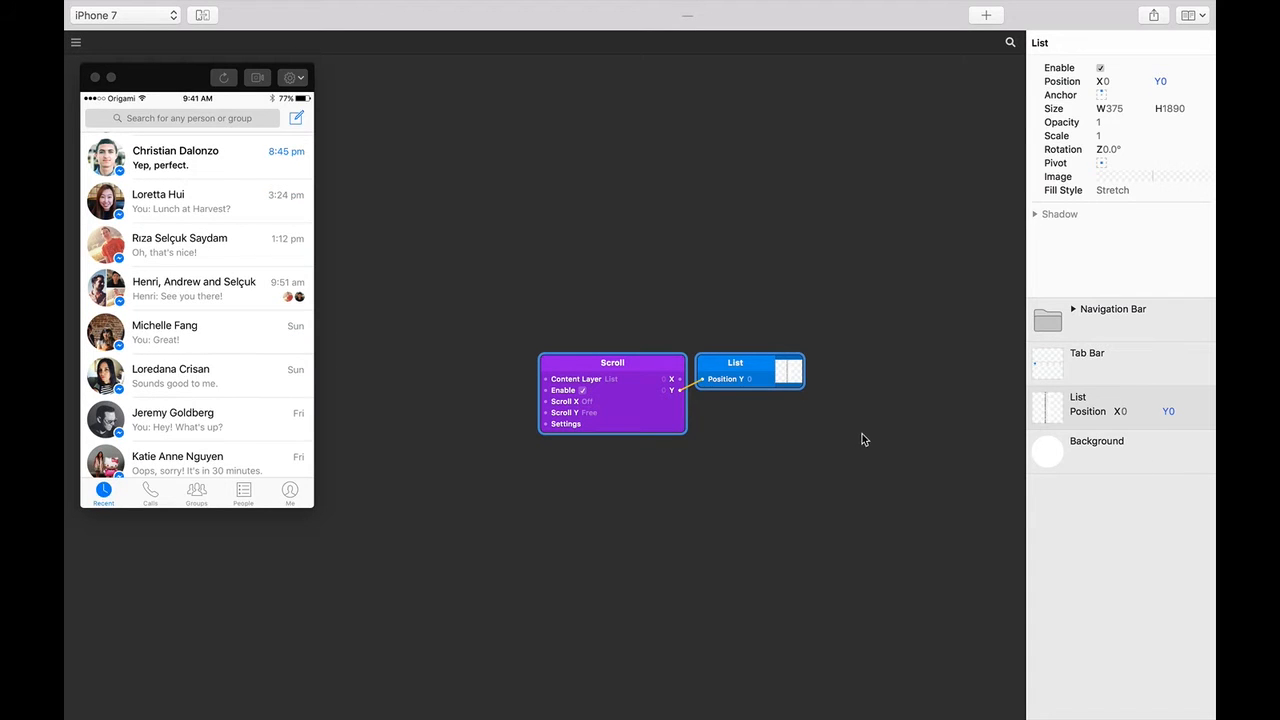
drag(190, 284, 207, 370)
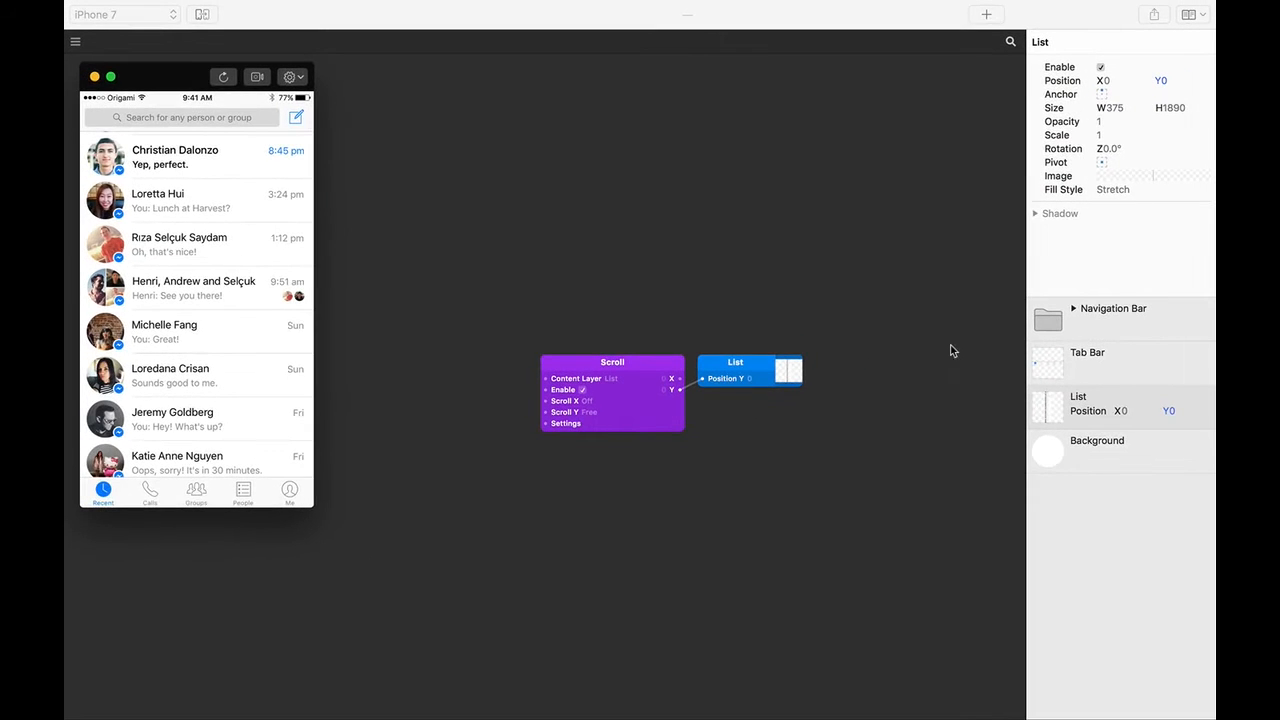
Hide the Navigation Bar layer and scroll the list in the preview to check where it starts and ends.
click(1204, 309)
click(1202, 310)
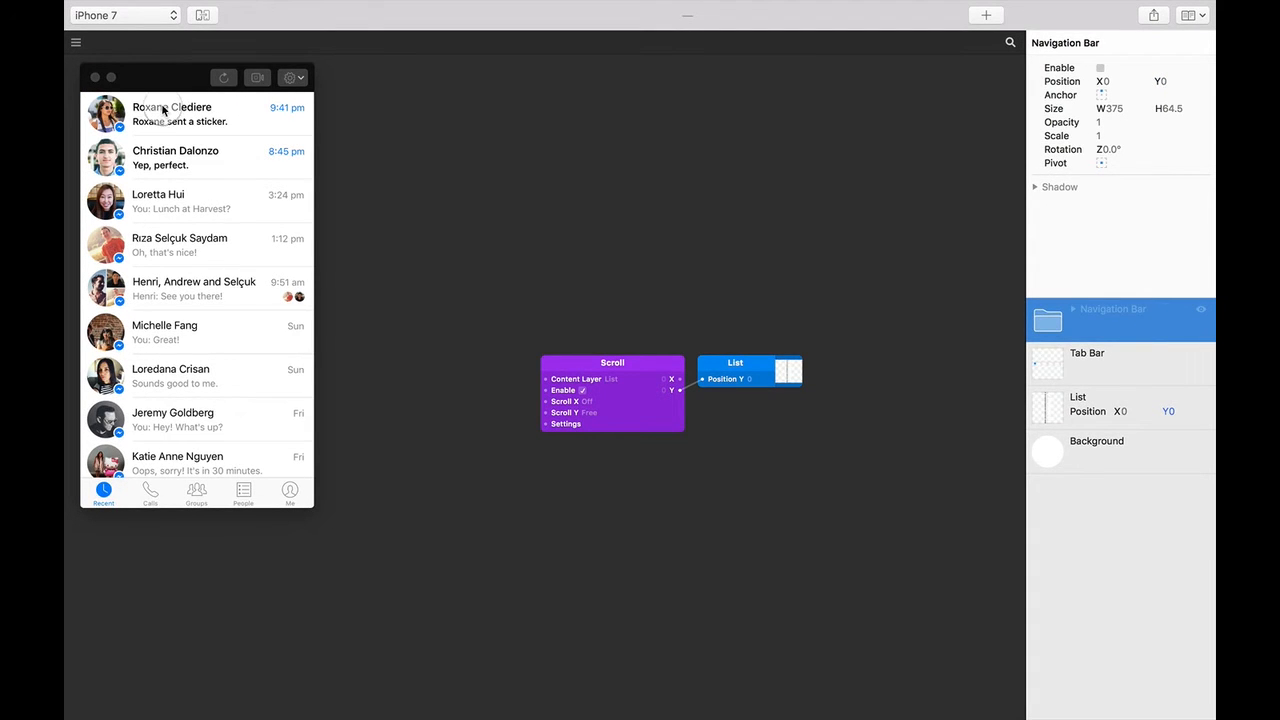
drag(163, 110, 170, 300)
drag(177, 250, 189, 196)
drag(203, 308, 249, 257)
drag(241, 394, 242, 341)
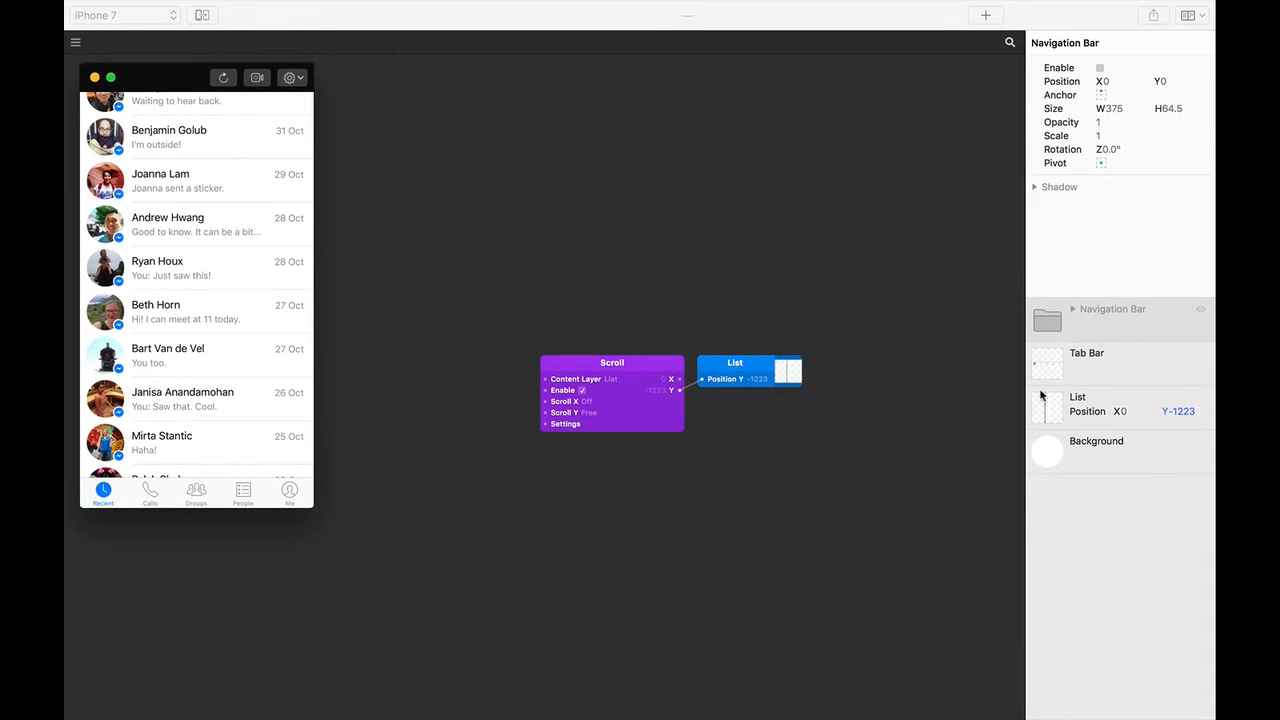
Insert a Group layer directly above the List layer.
click(1068, 401)
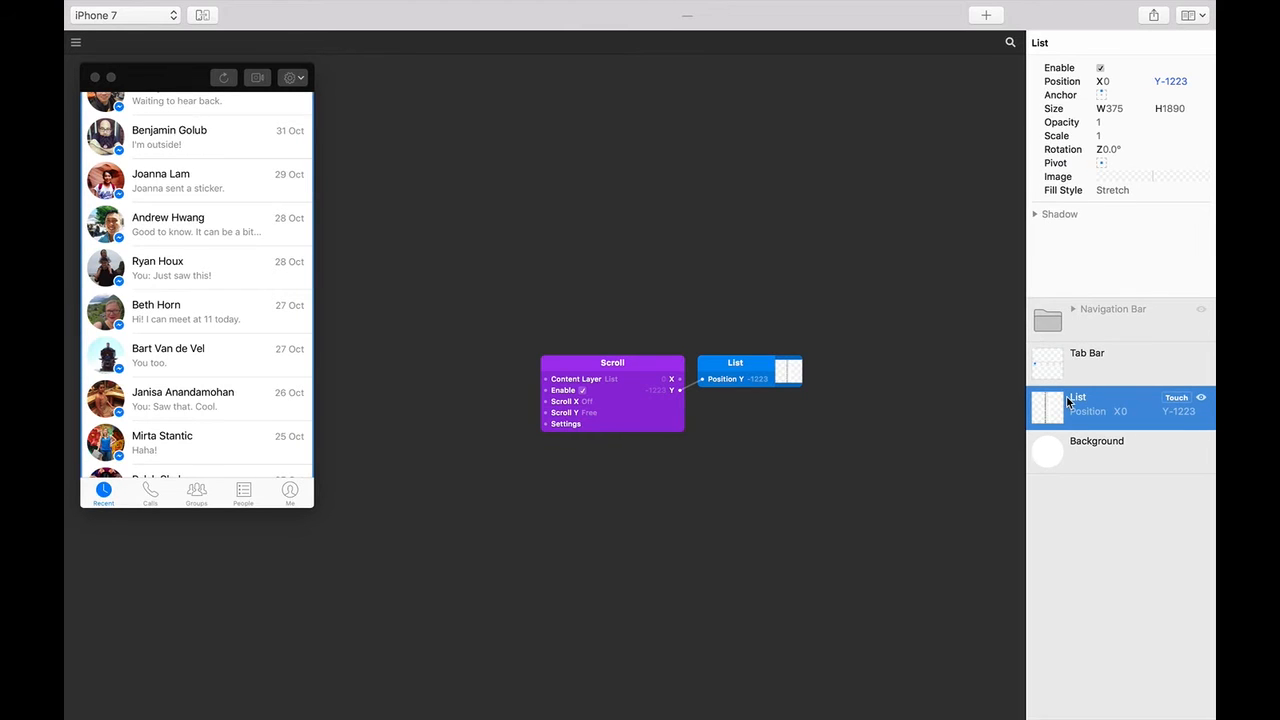
click(986, 15)
click(862, 85)
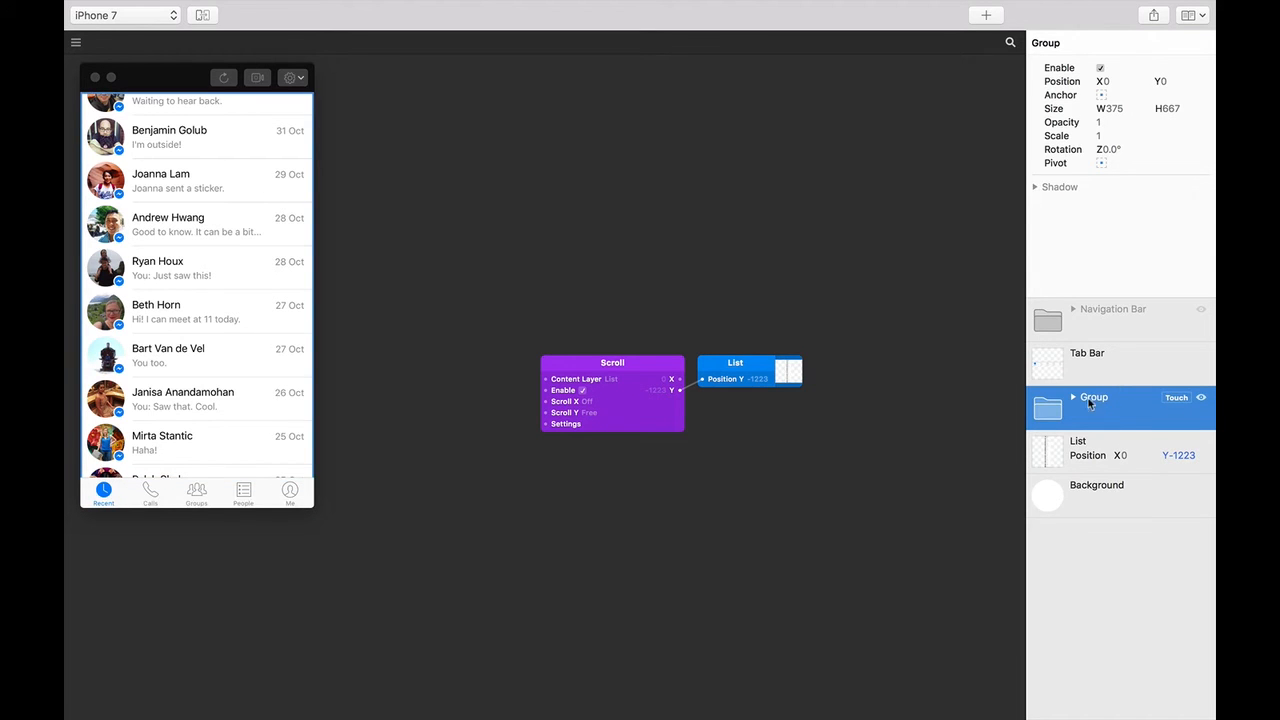
Insert a Color Fill layer and place it inside the Group to make the group's area visible.
click(986, 15)
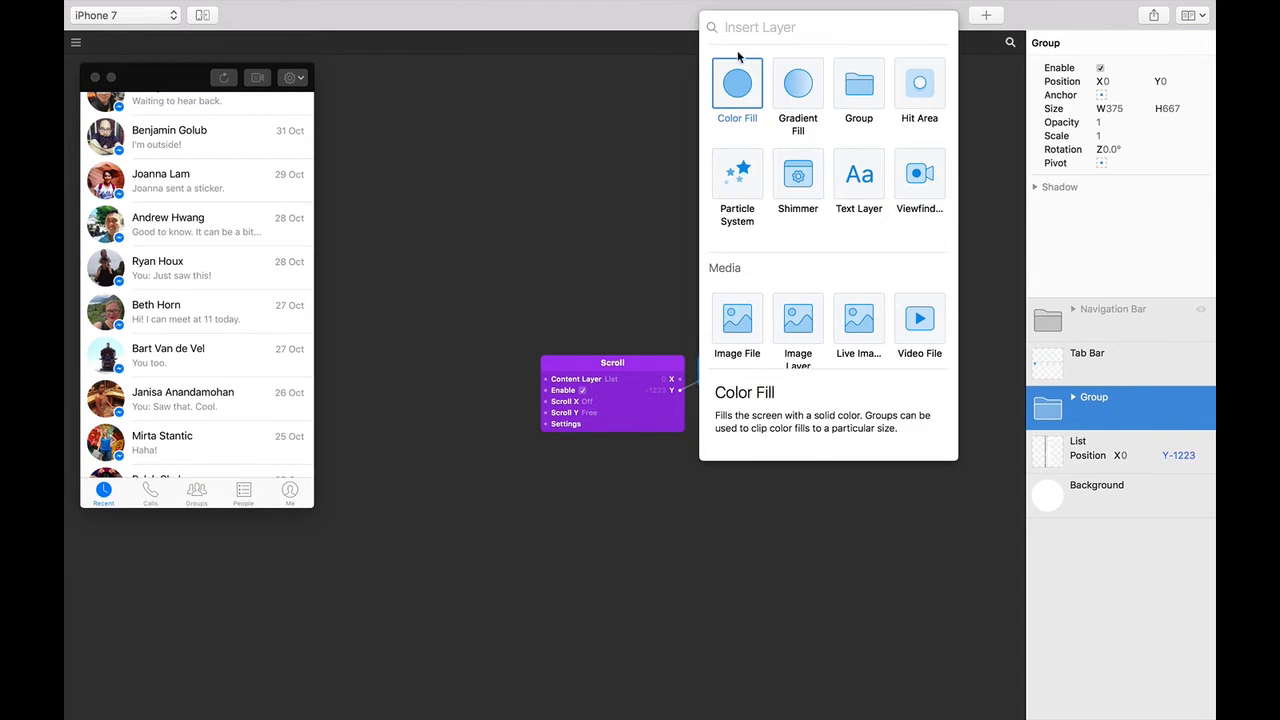
click(735, 89)
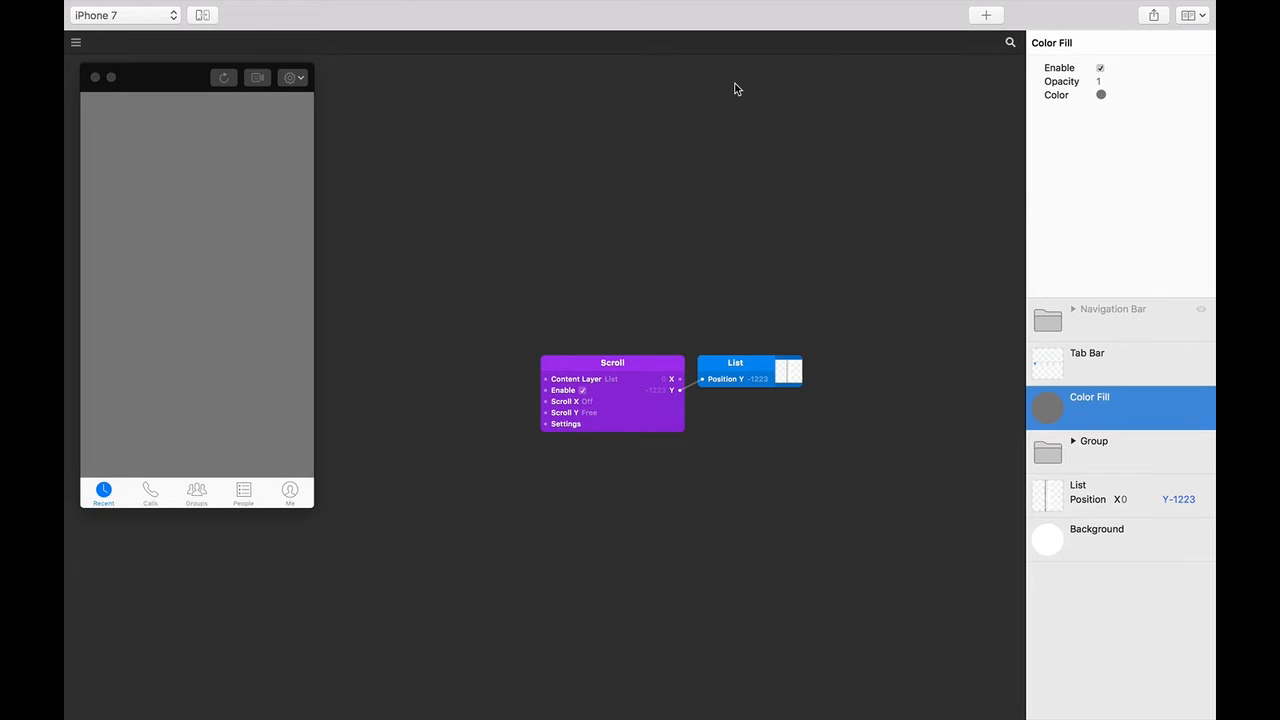
drag(1108, 428, 1129, 471)
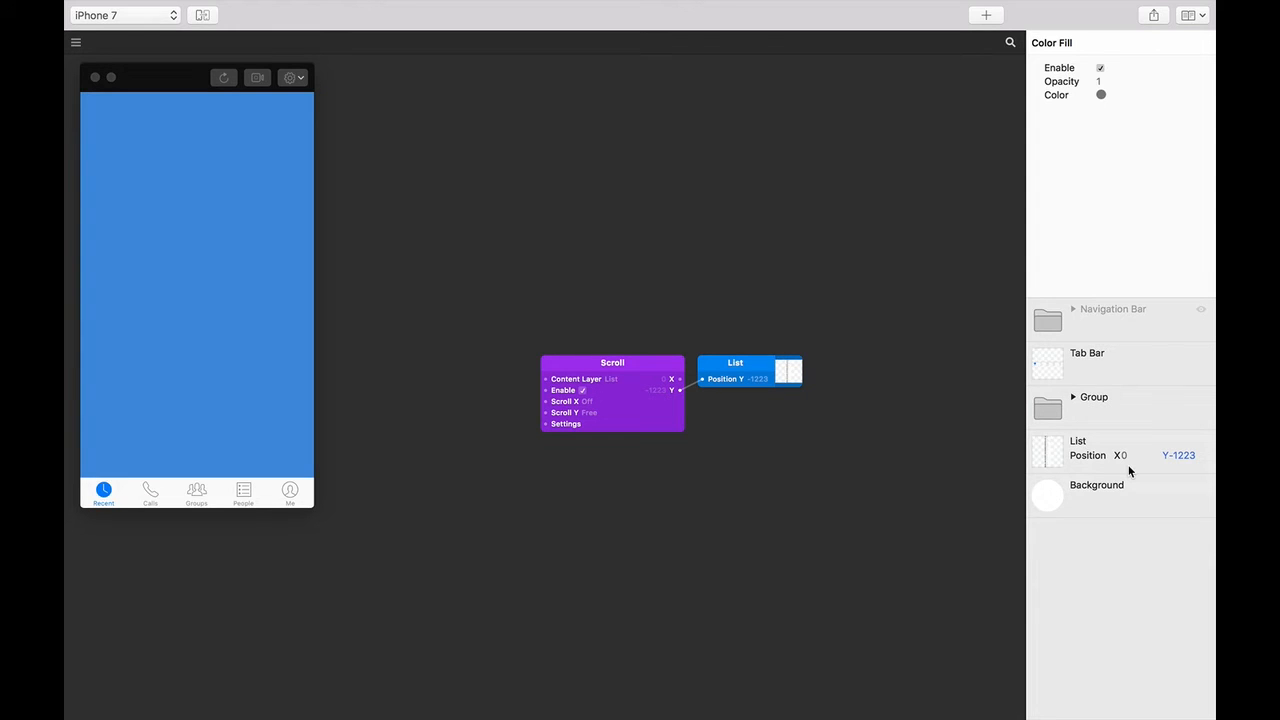
click(1074, 397)
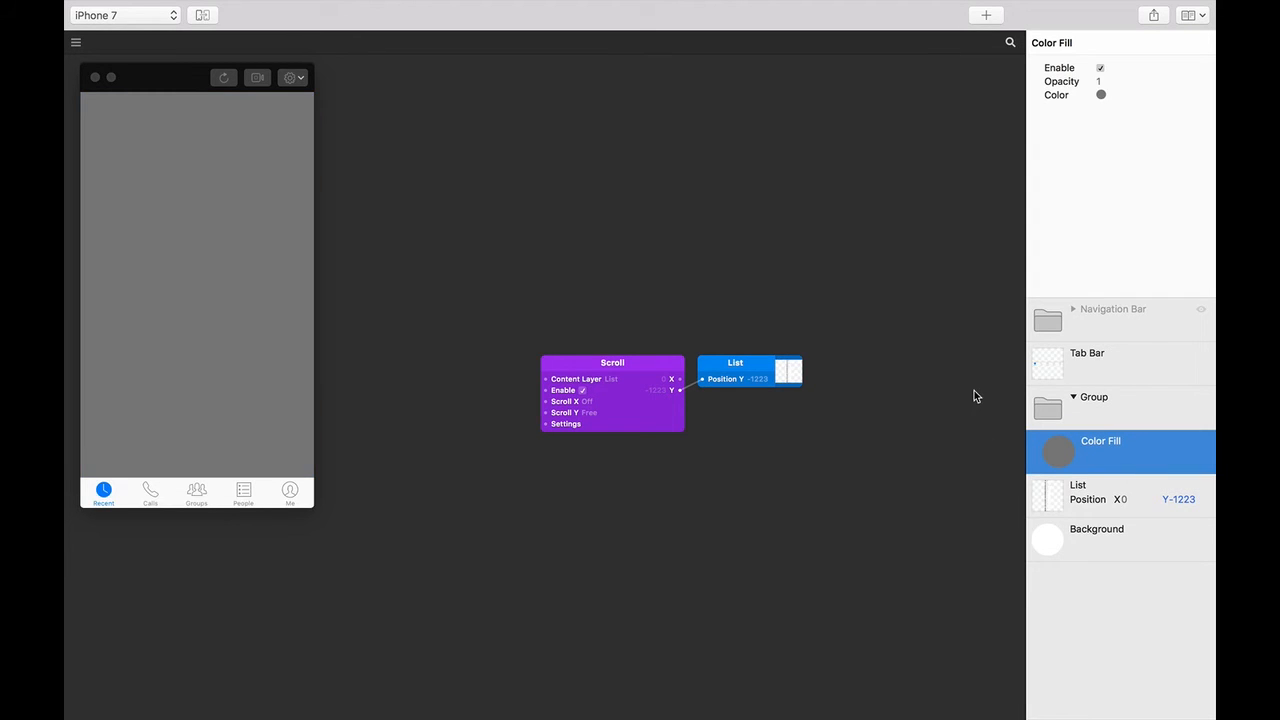
Show the Navigation Bar layer again and check the heights of the Group, Navigation Bar and Tab Bar layers.
click(1199, 311)
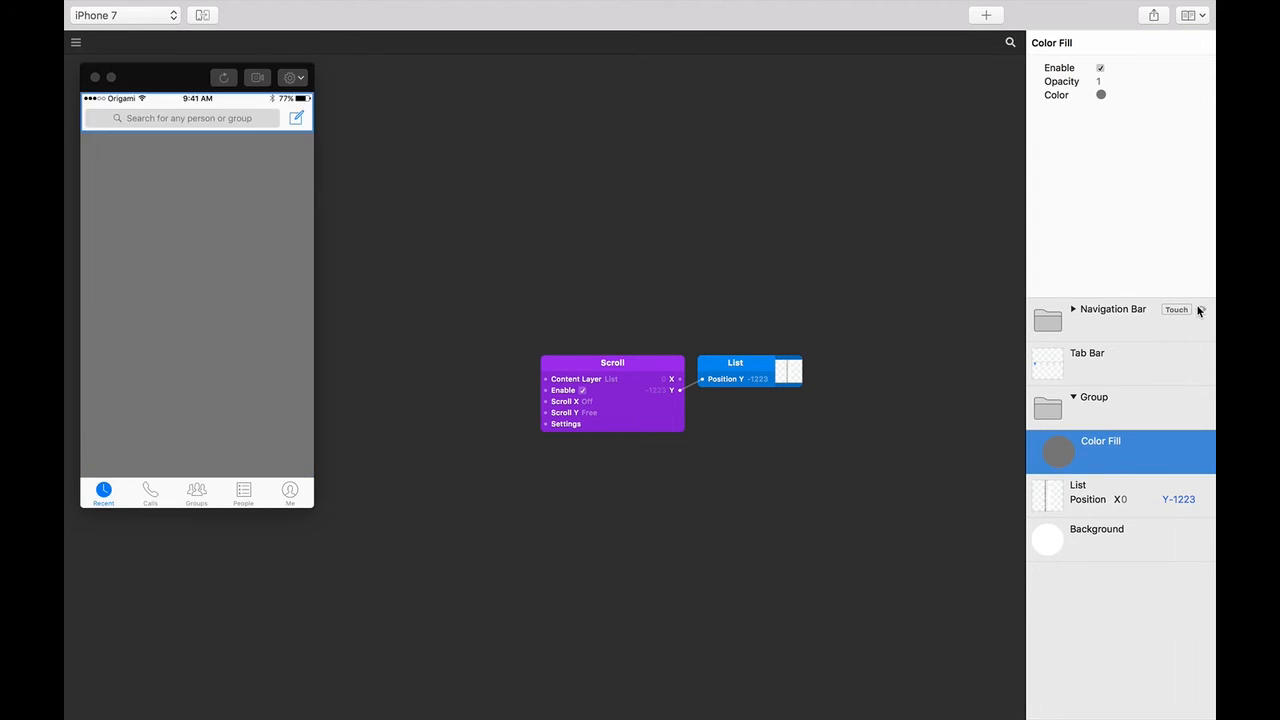
click(1127, 410)
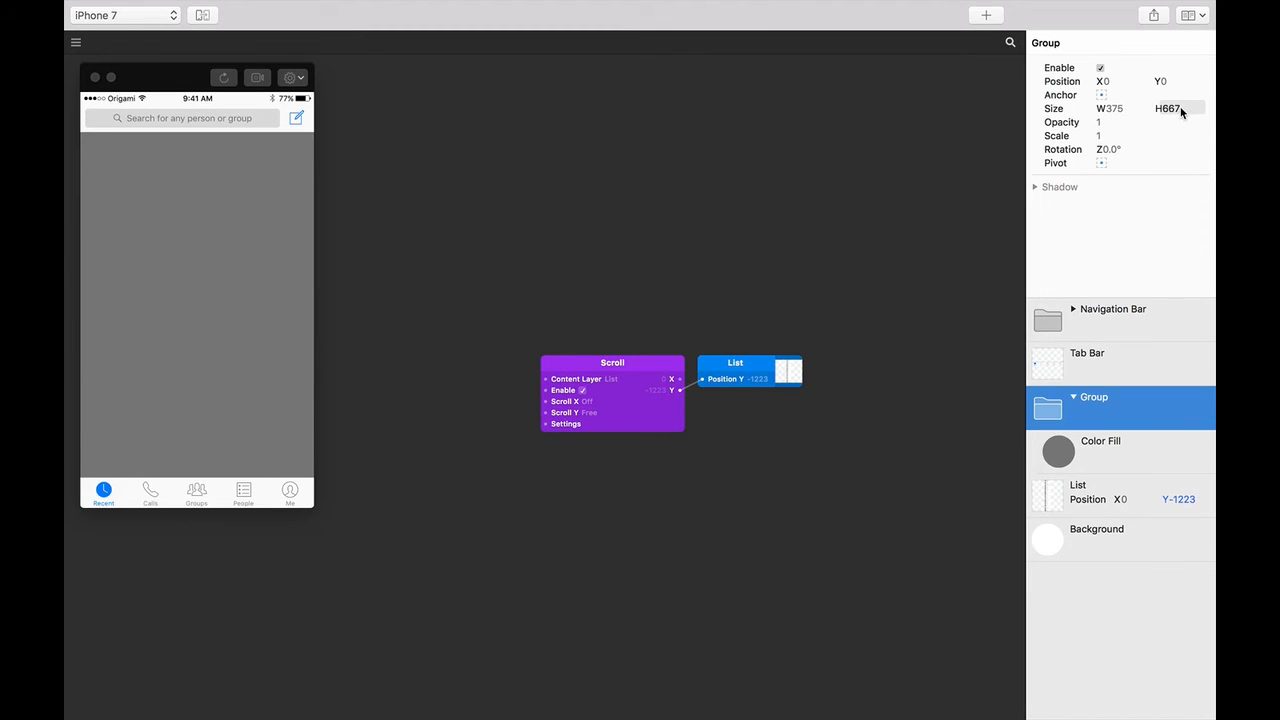
click(1145, 322)
click(1117, 374)
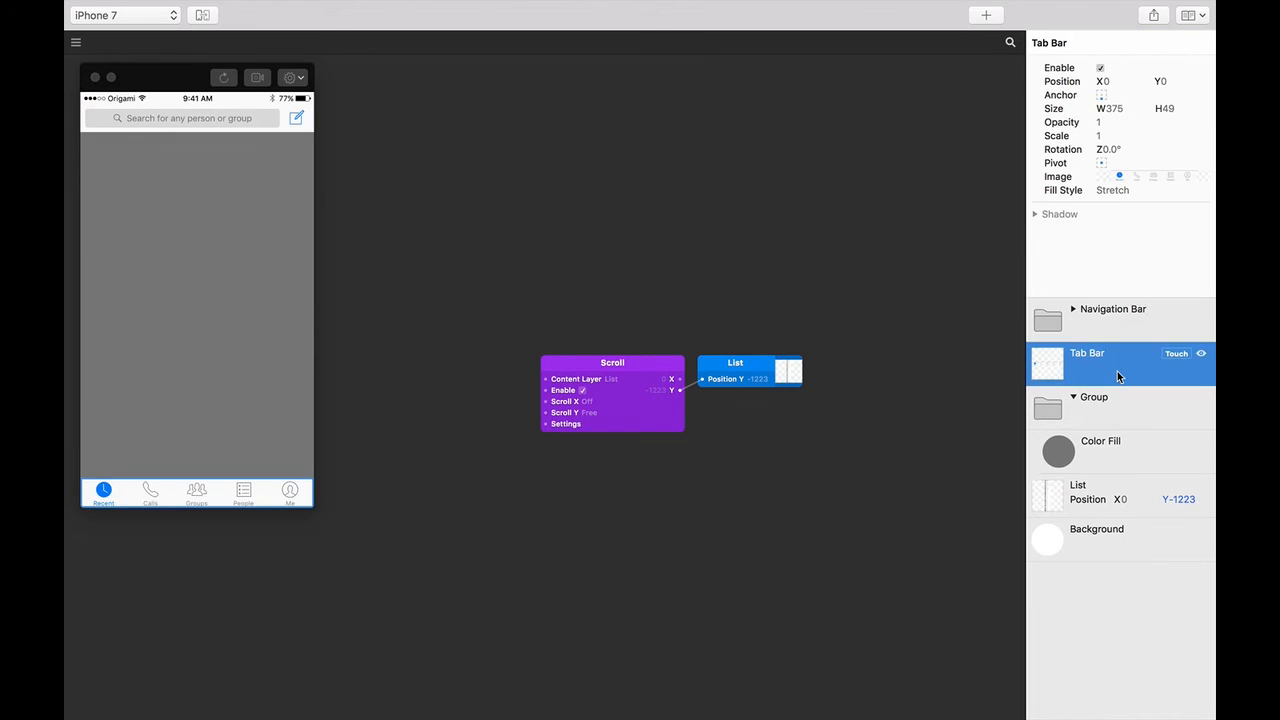
click(1126, 336)
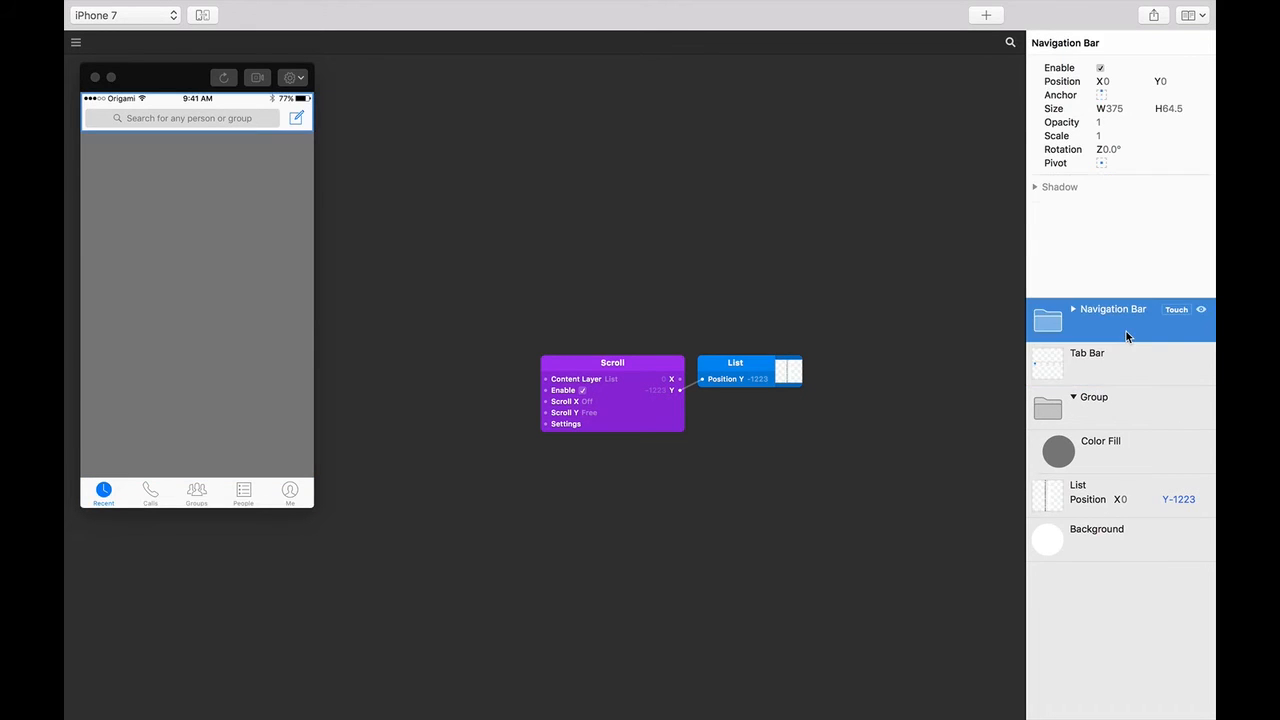
click(1123, 357)
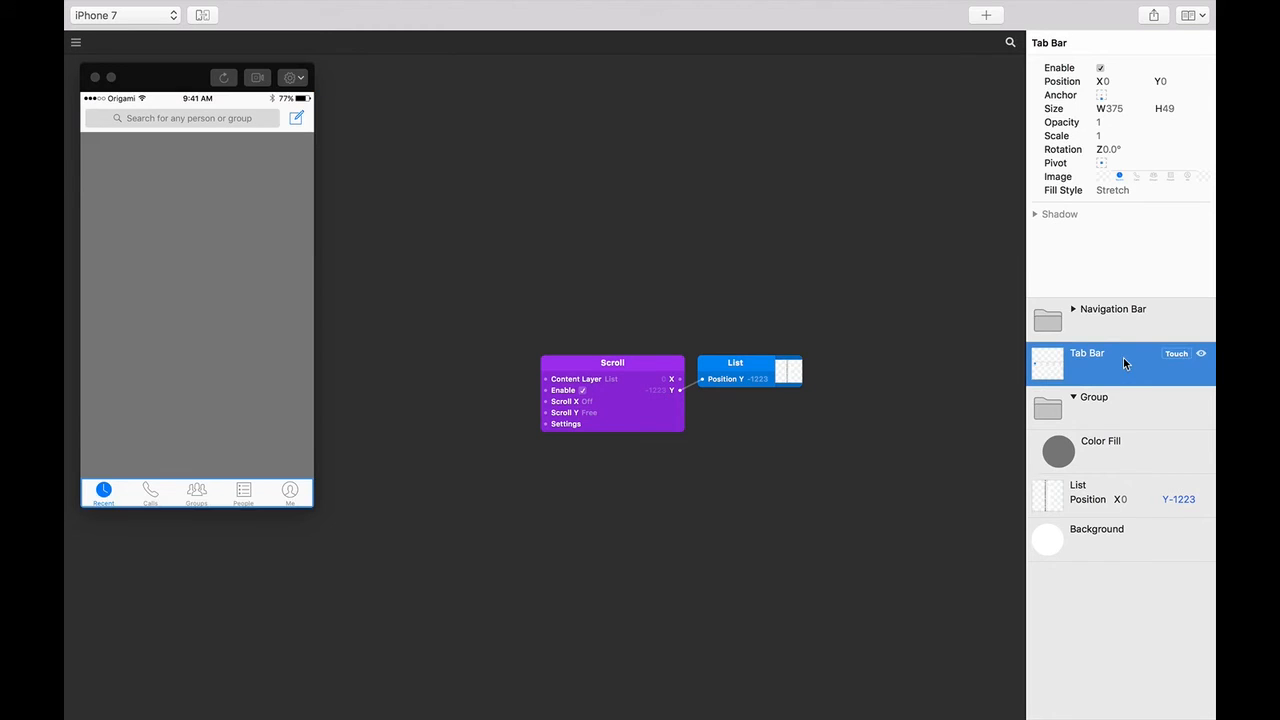
click(1118, 330)
Set the Group layer's height to 667-49-64.5 and its anchor to the top centre.
click(1106, 399)
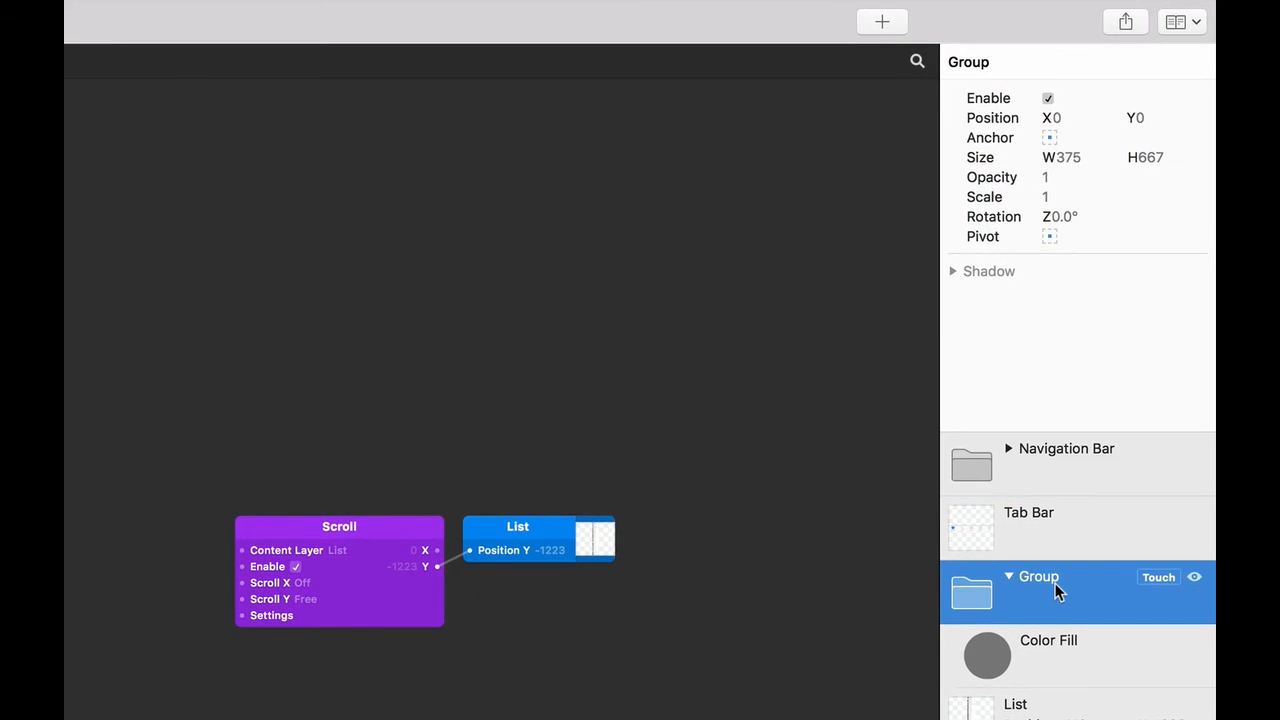
click(1161, 160)
key(Right)
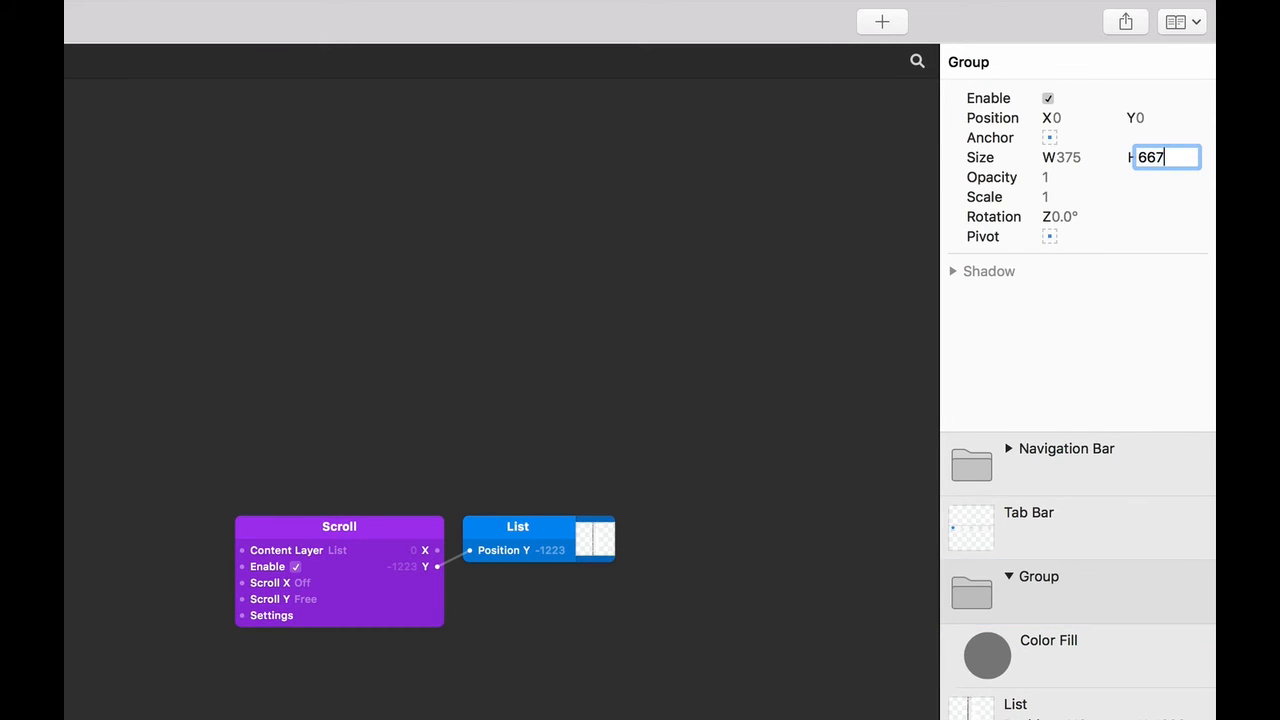
text(-49)
text(-64.)
text(5)
key(Return)
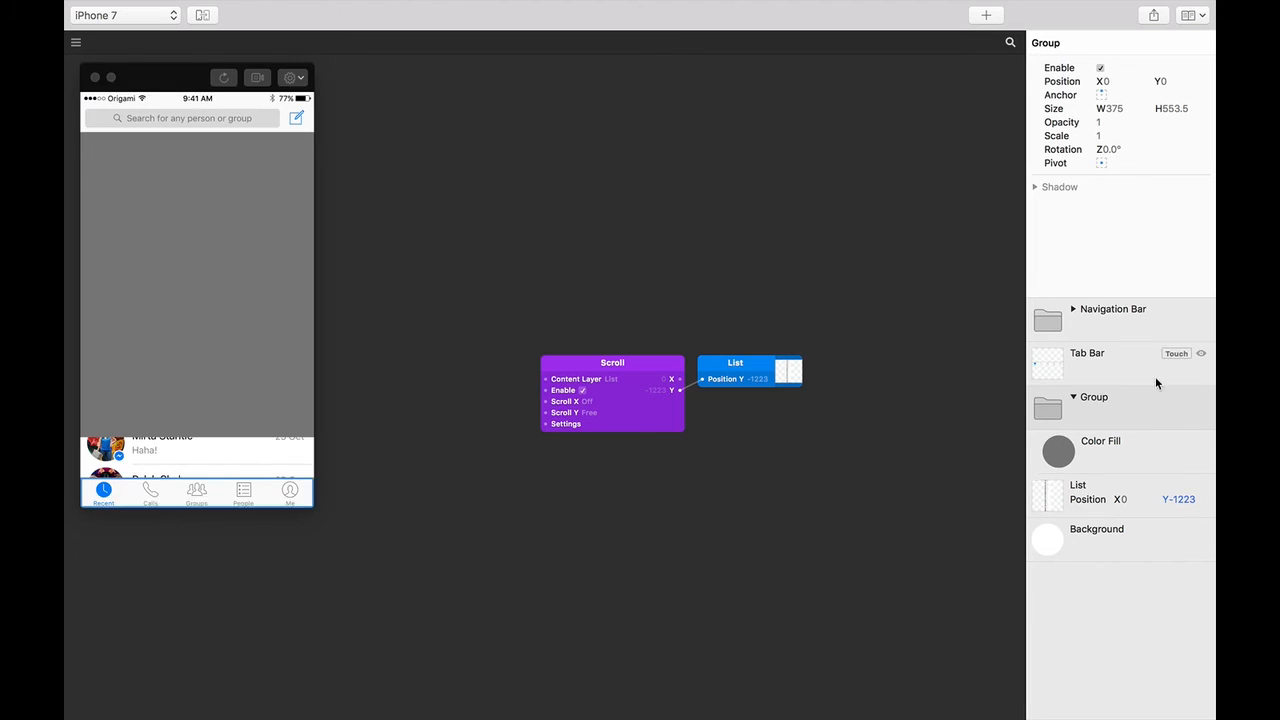
Set the Group layer's Y position to 64.5 so it starts below the Navigation Bar.
click(1125, 325)
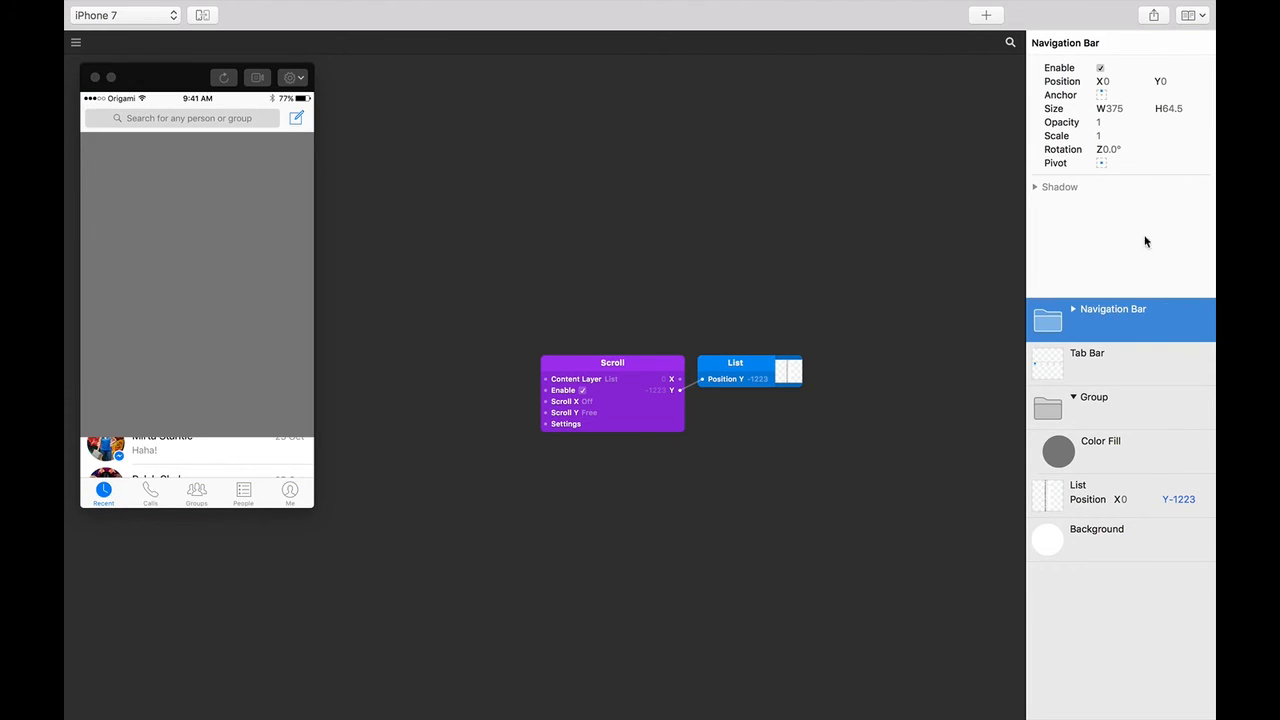
click(1121, 412)
click(1172, 80)
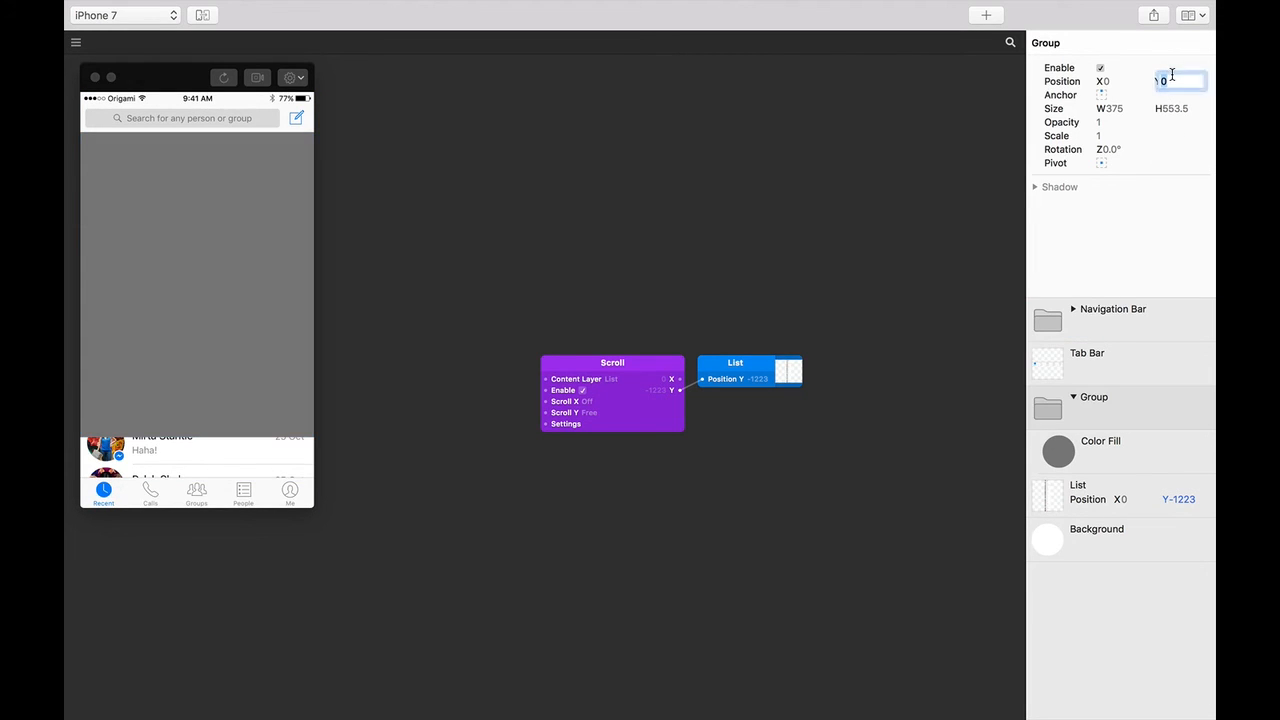
text(64.5)
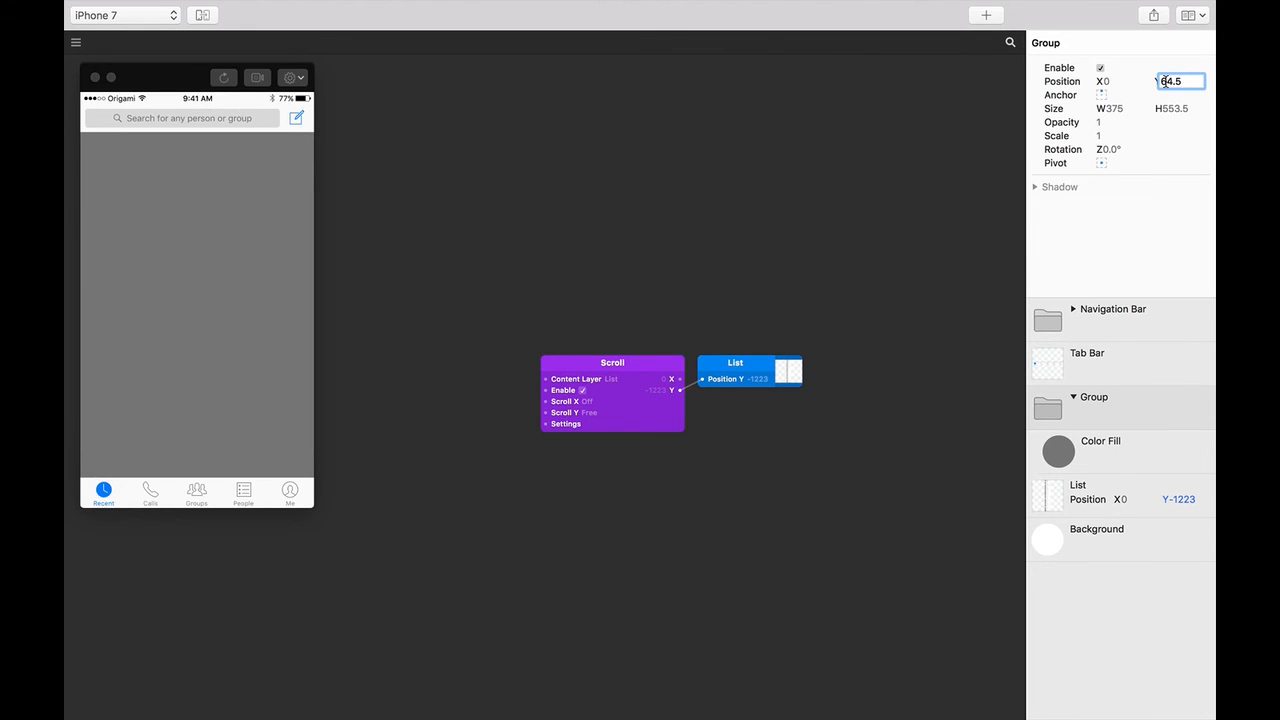
click(212, 138)
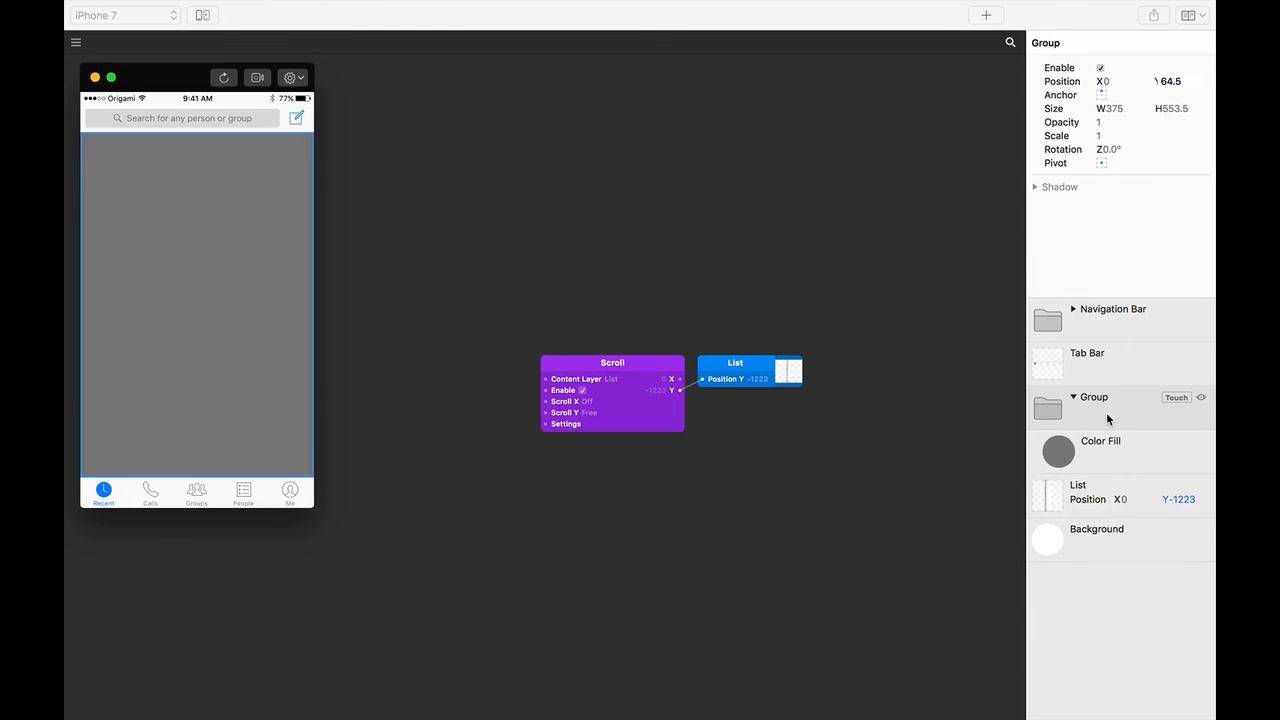
Delete the Color Fill layer and move the List layer into the Group.
click(1106, 453)
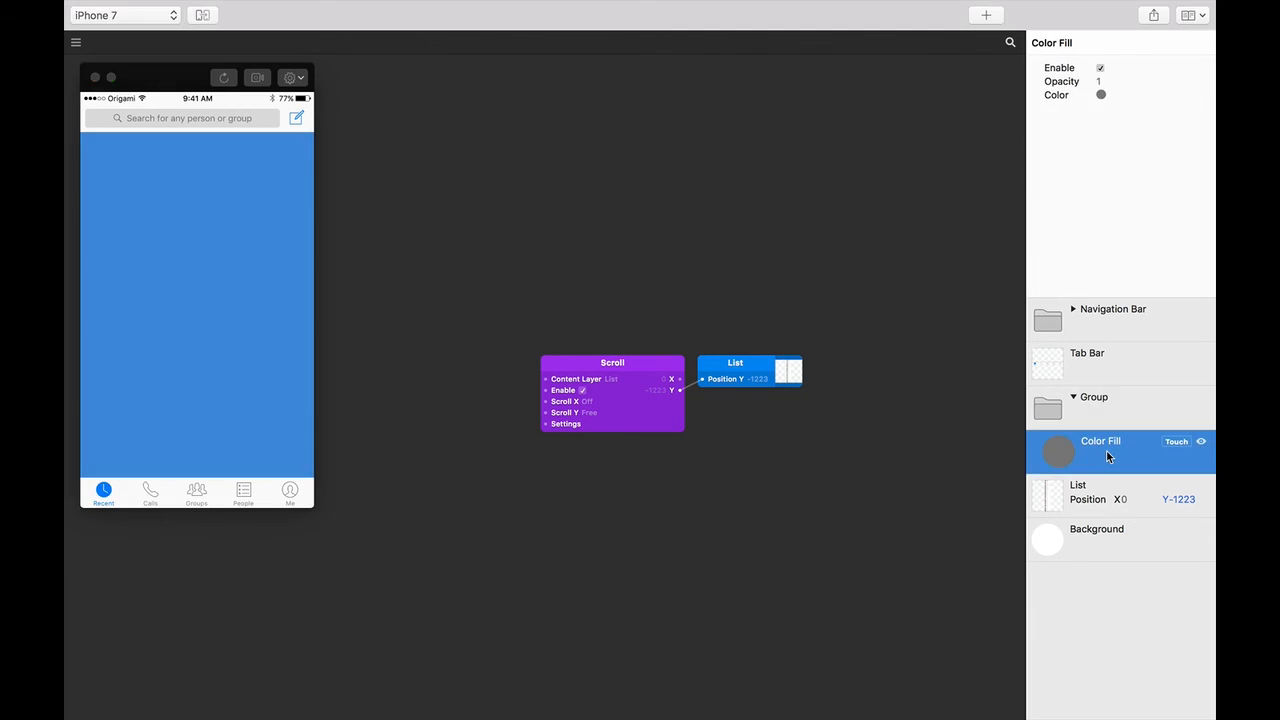
key(BackSpace)
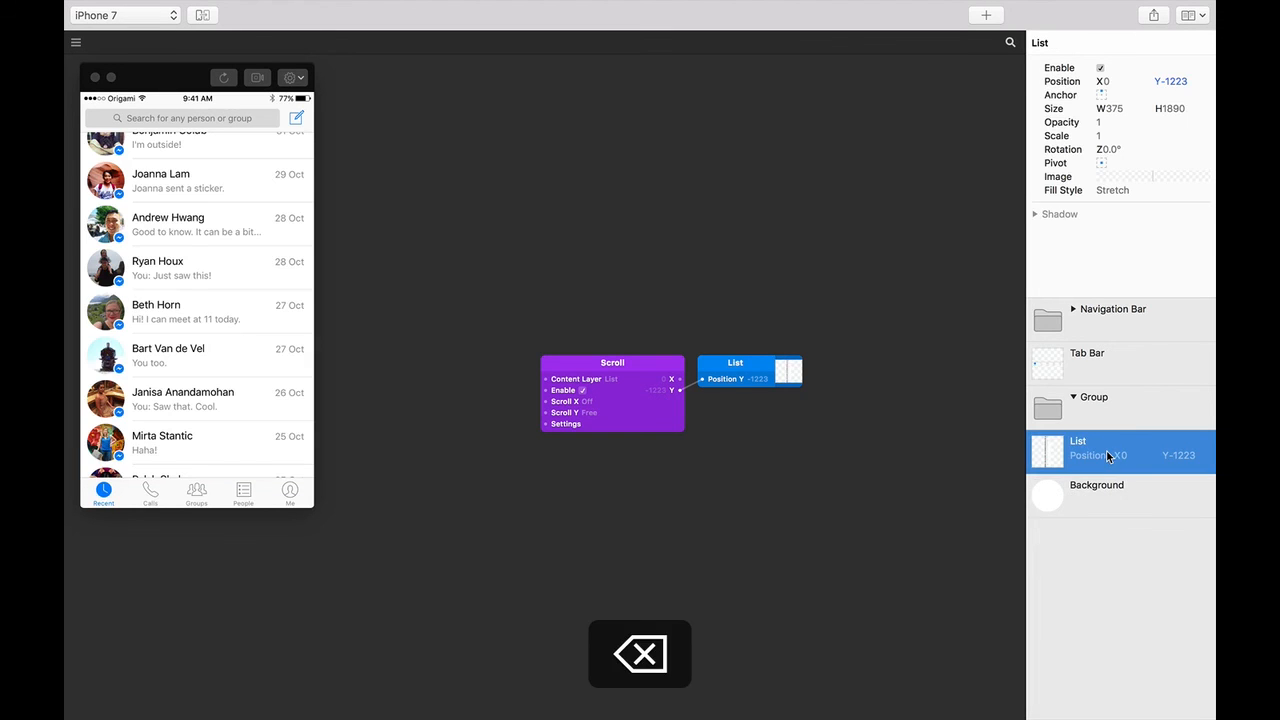
drag(1080, 445, 1134, 421)
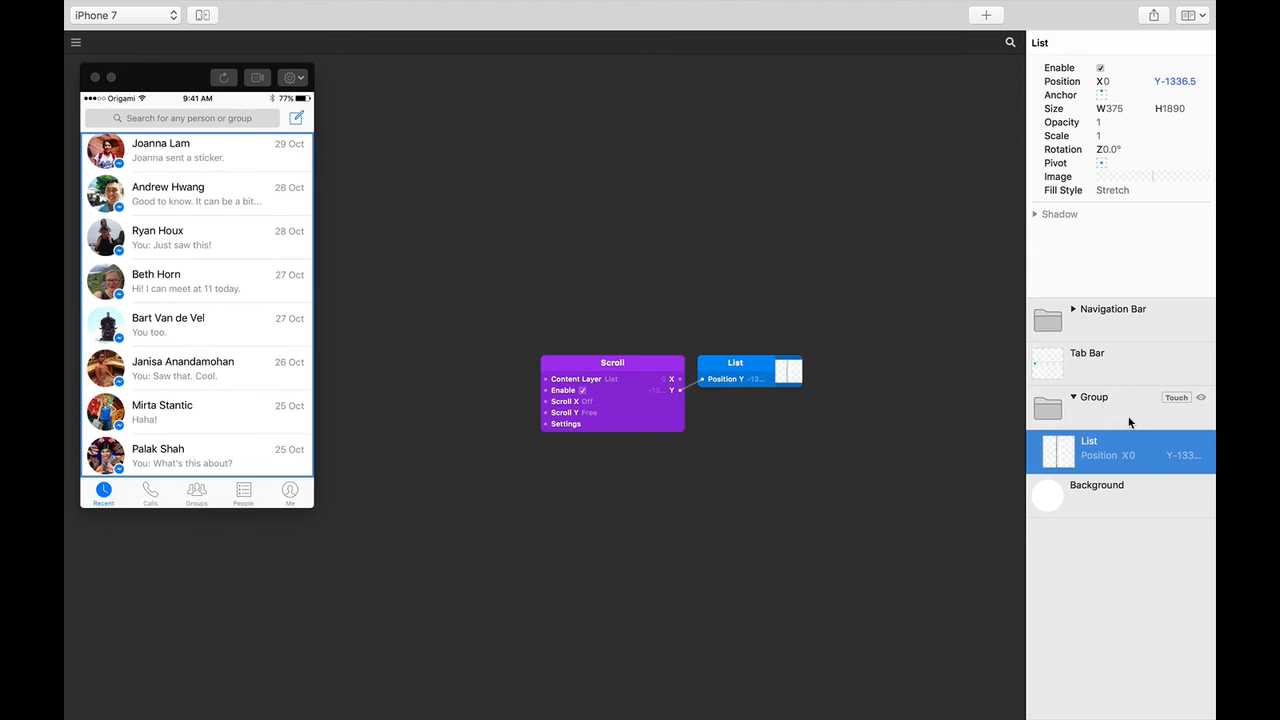
Scroll the list up and down in the preview to test its scroll limits inside the Group.
drag(223, 193, 223, 403)
drag(212, 215, 227, 488)
drag(180, 410, 177, 200)
drag(205, 287, 212, 415)
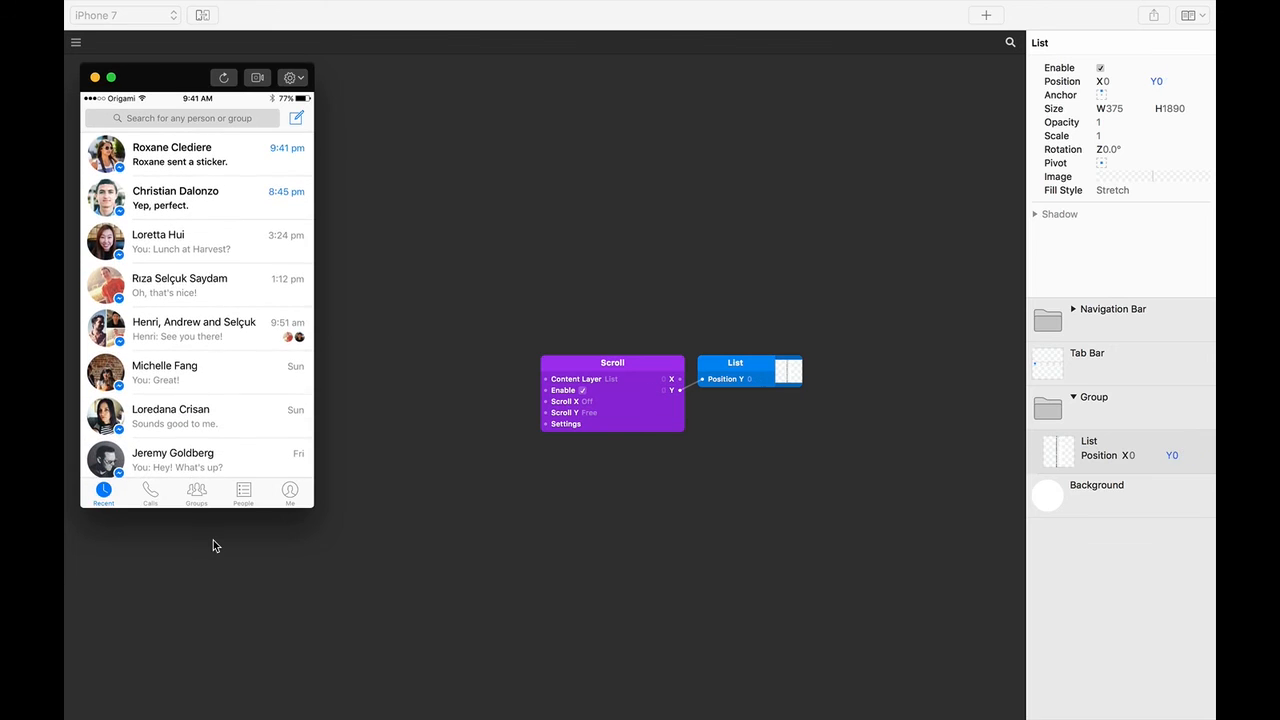